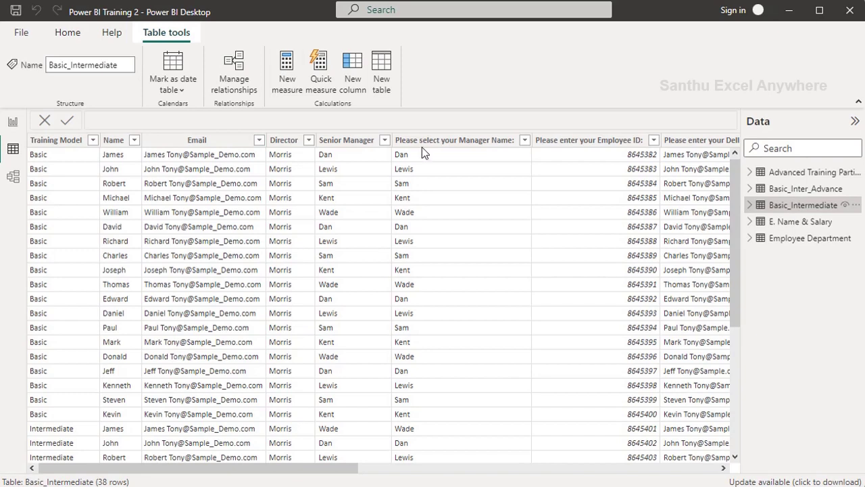
# Select the Email column of Basic_Intermediate and open the Transform data dropdown on the Home ribbon.
pyautogui.click(224, 146)
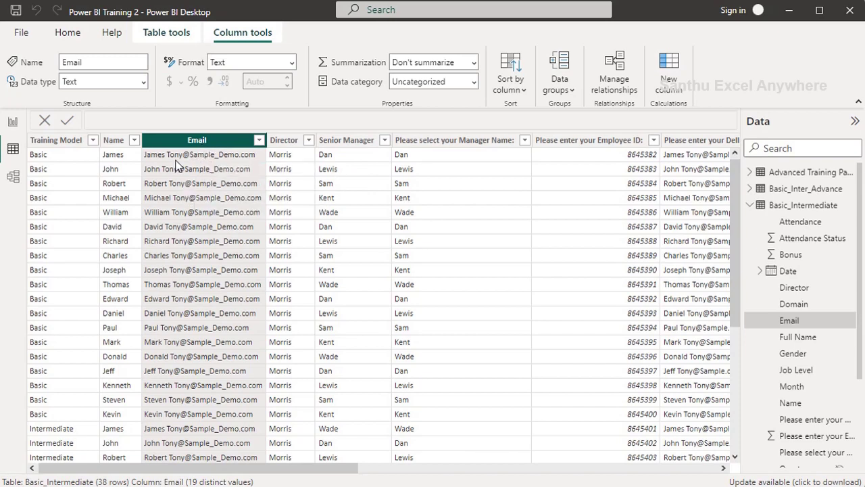
pyautogui.click(70, 37)
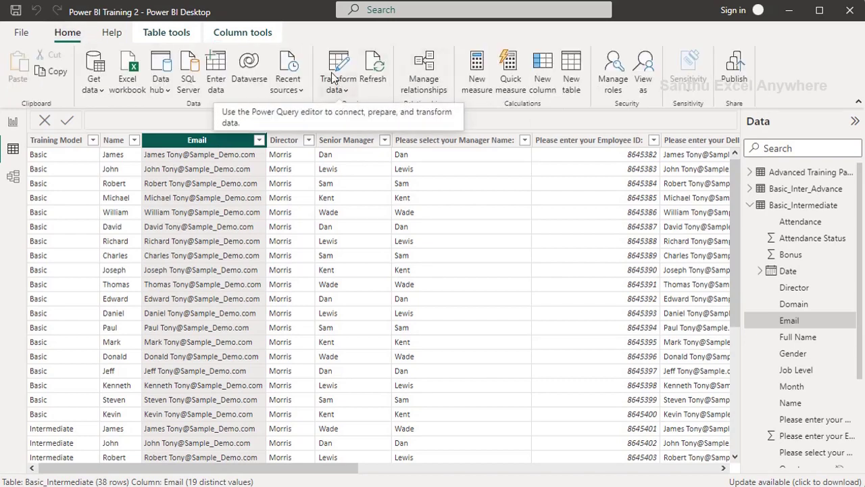
pyautogui.click(337, 88)
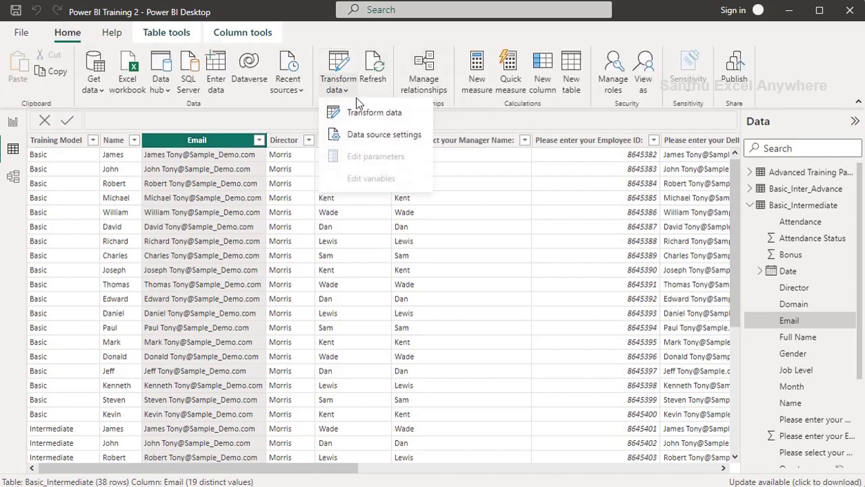
# Open Power Query Editor on Basic_Intermediate, select the Email column, and close the outdated-preview notice.
pyautogui.click(368, 114)
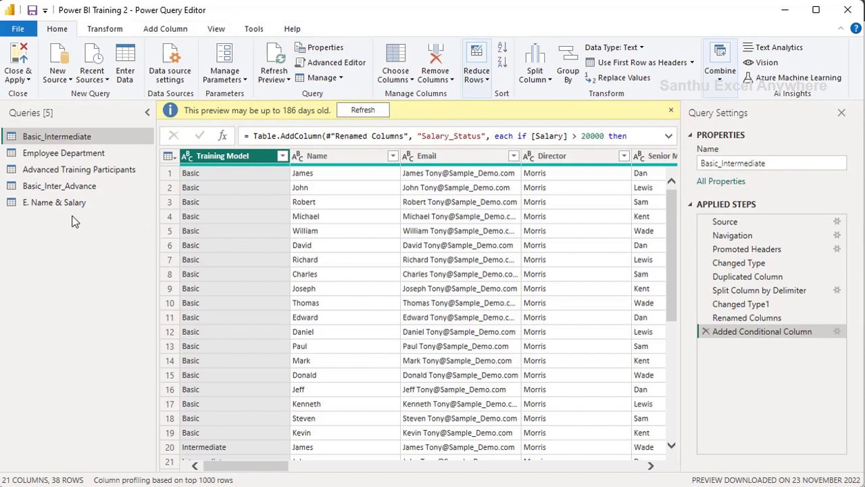
pyautogui.click(60, 138)
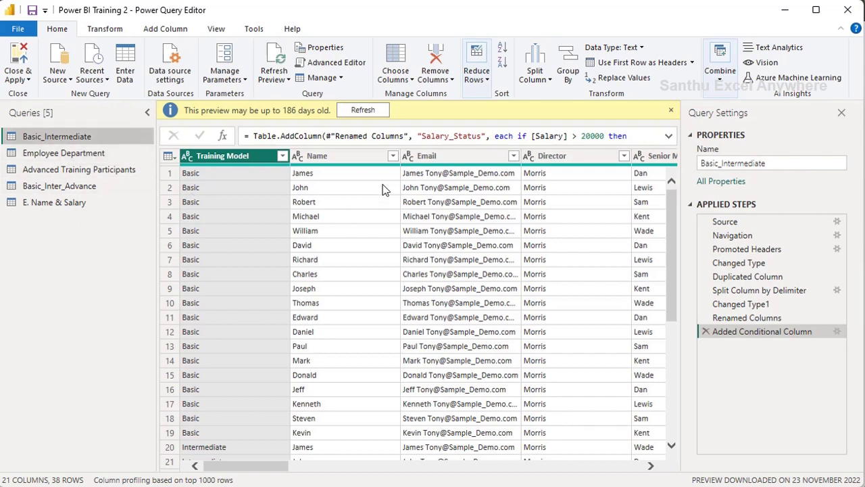
pyautogui.click(430, 156)
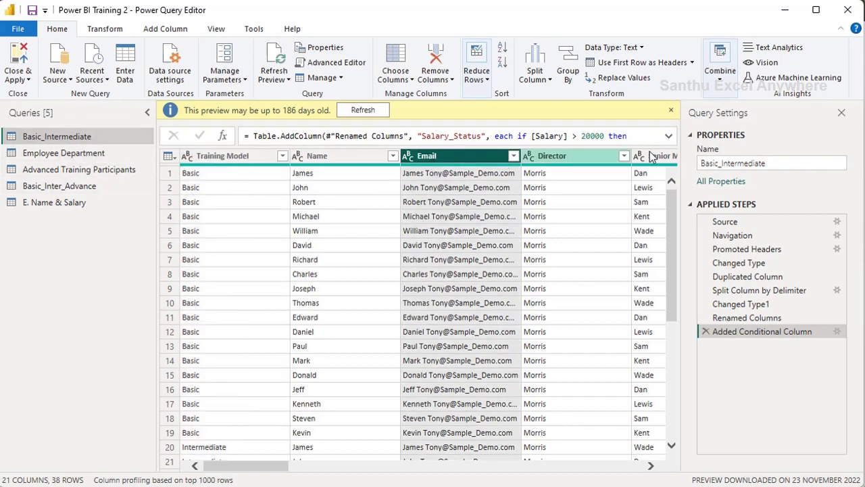
pyautogui.click(671, 110)
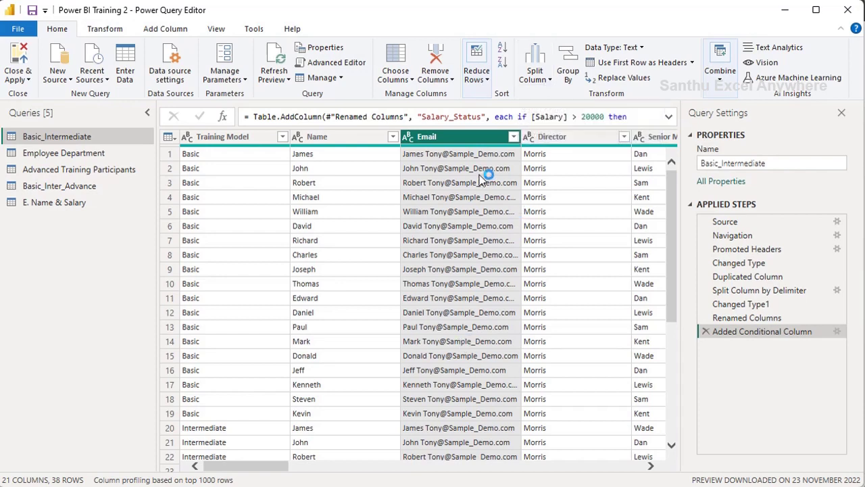
# Duplicate the Email column from its context menu to create Email - Copy.
pyautogui.rightClick(484, 138)
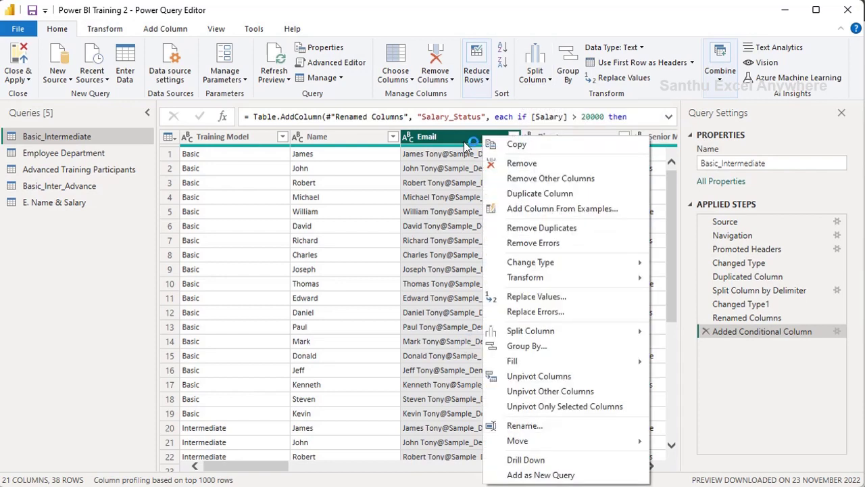
pyautogui.click(555, 193)
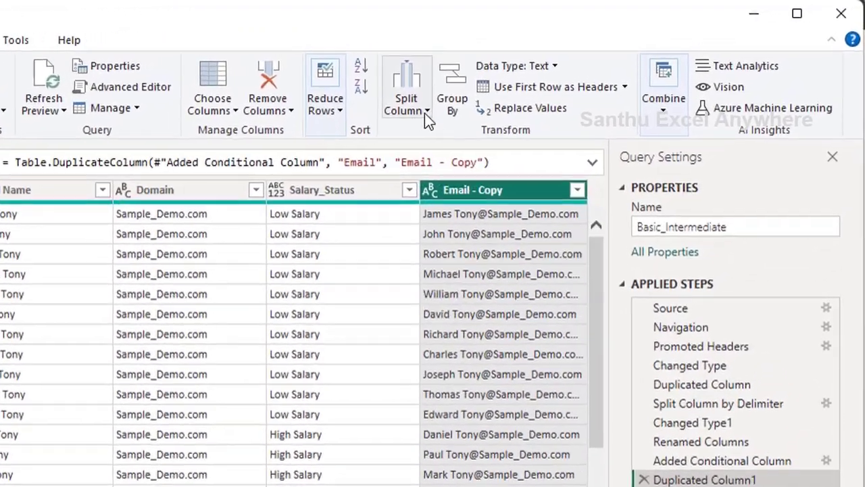
# Start a Split Column by Delimiter on Email - Copy and browse the delimiter dropdown options.
pyautogui.click(545, 81)
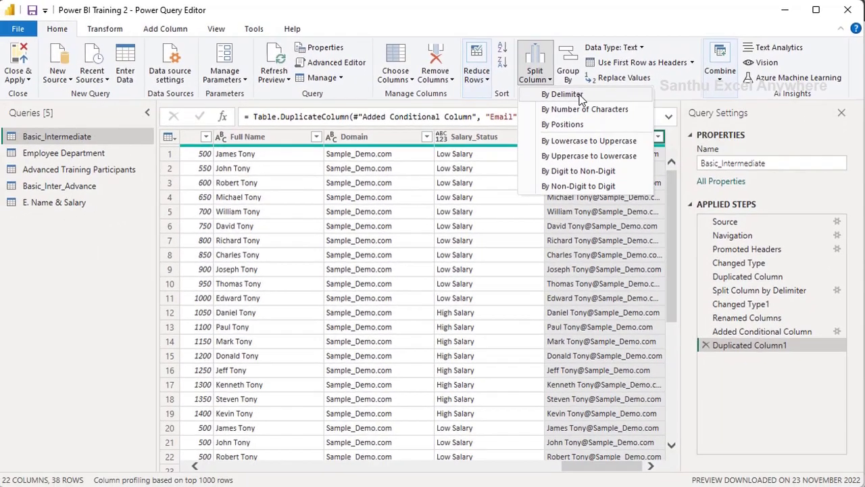
pyautogui.click(580, 98)
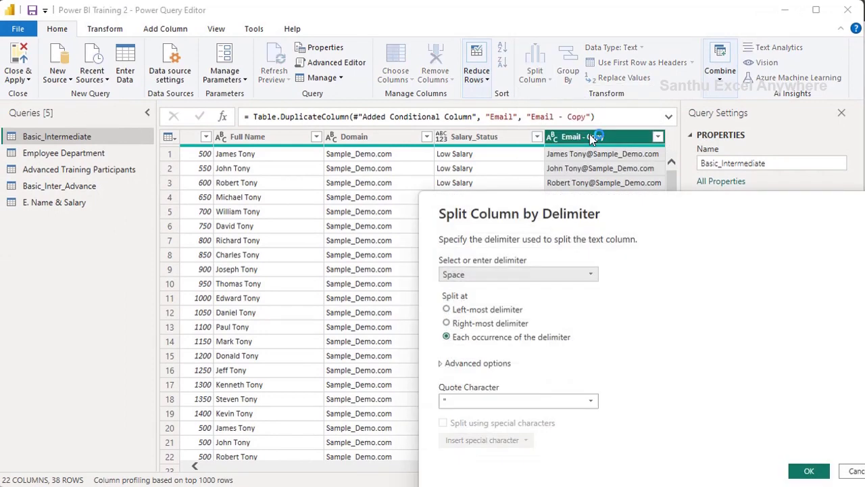
pyautogui.moveTo(602, 203); pyautogui.dragTo(249, 118)
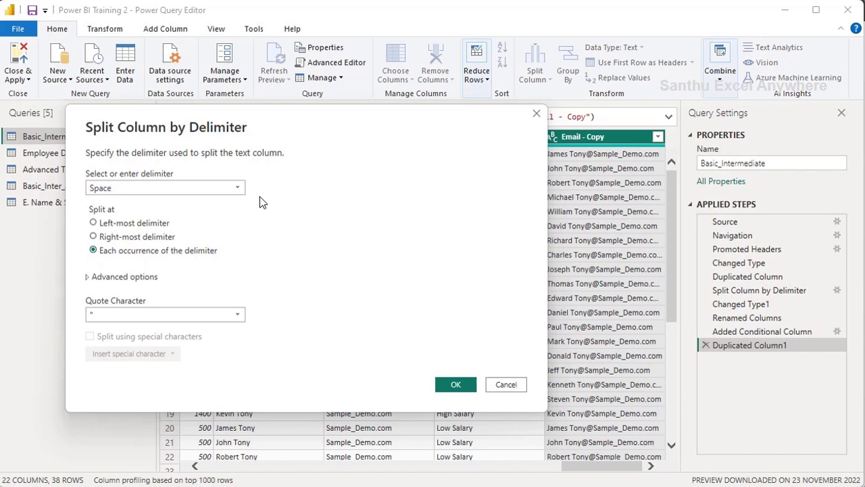
pyautogui.click(161, 189)
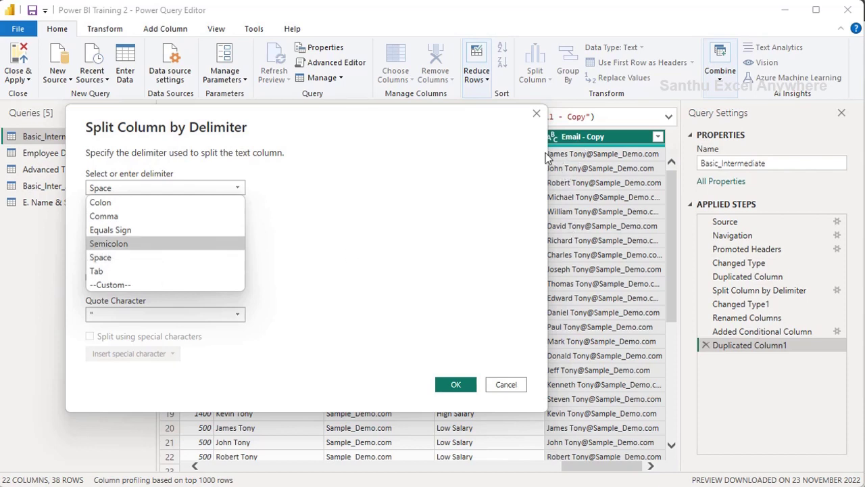
pyautogui.click(284, 201)
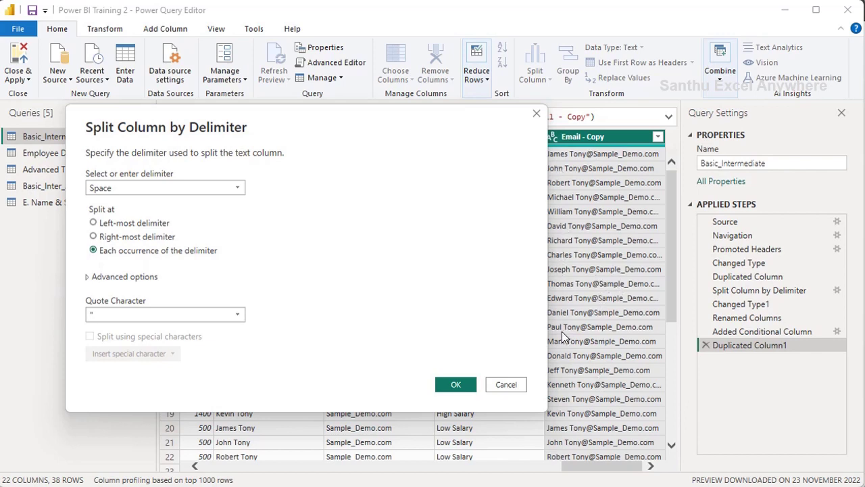
pyautogui.click(174, 193)
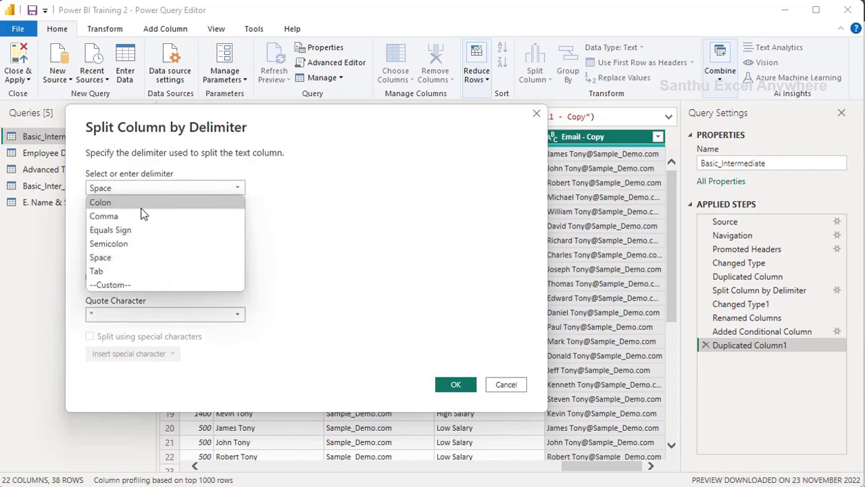
# Split Email - Copy with a custom '@' delimiter into name and domain columns.
pyautogui.click(123, 283)
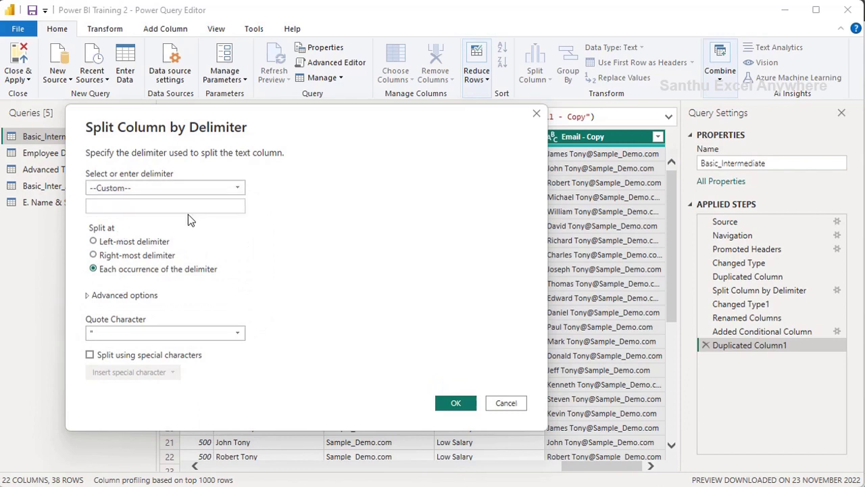
pyautogui.click(154, 210)
pyautogui.write('@')
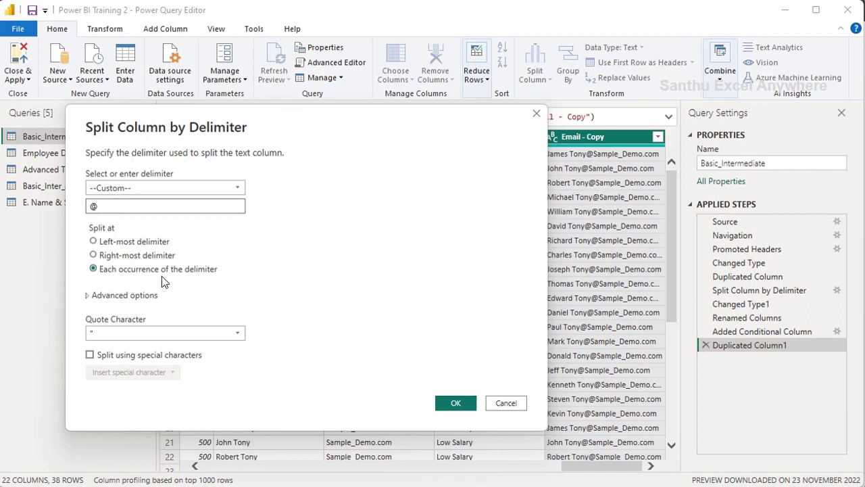
pyautogui.click(89, 297)
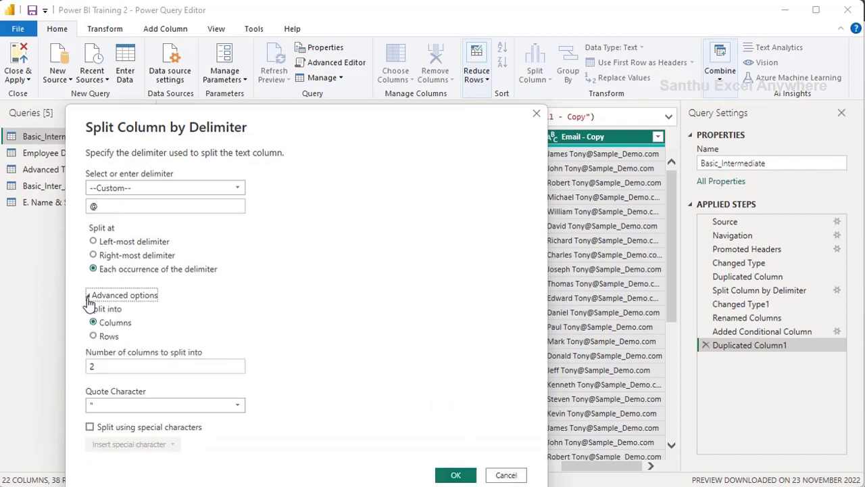
pyautogui.click(88, 295)
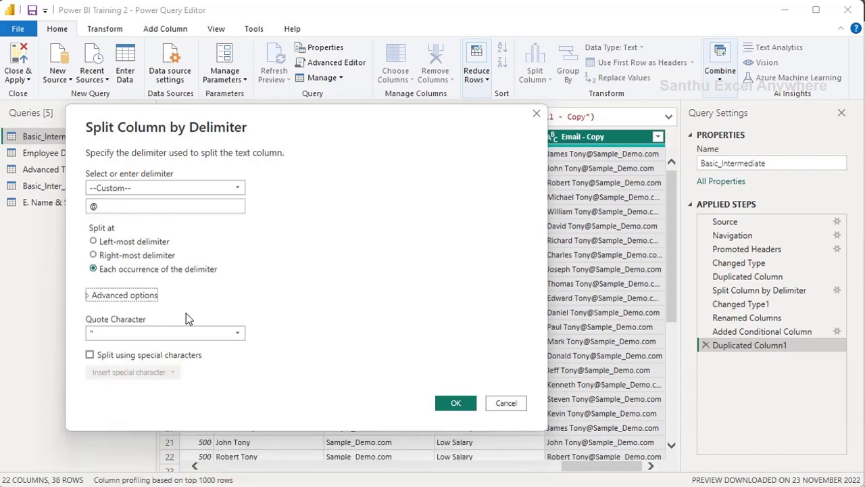
pyautogui.click(456, 403)
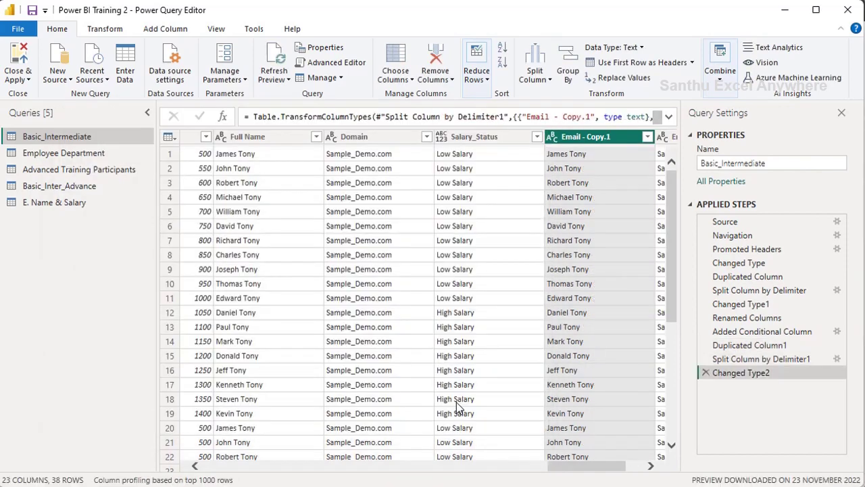
# Split Email - Copy.1 at spaces into Email - Copy.1.1 and Email - Copy.1.2 name columns.
pyautogui.moveTo(586, 467); pyautogui.dragTo(600, 468)
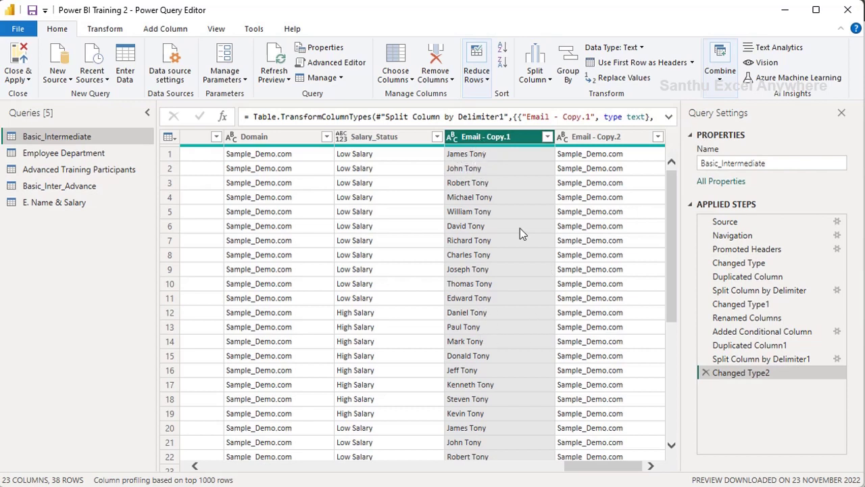
pyautogui.click(534, 76)
pyautogui.click(561, 95)
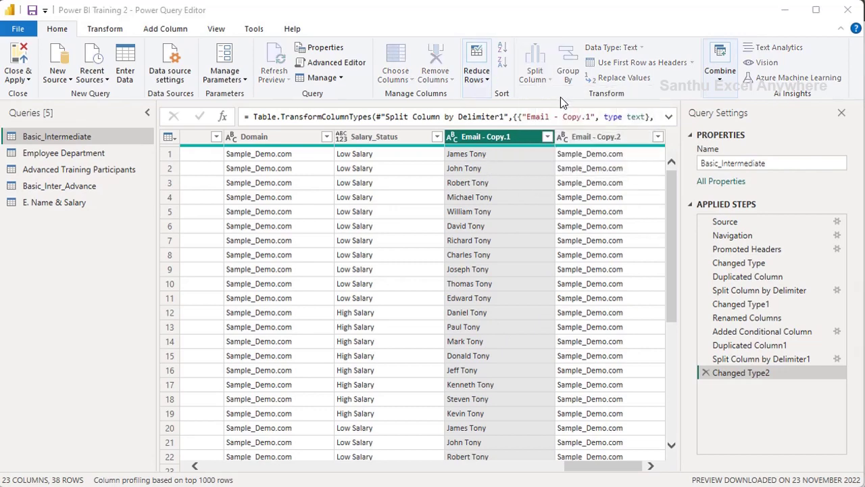
pyautogui.moveTo(560, 212); pyautogui.dragTo(154, 136)
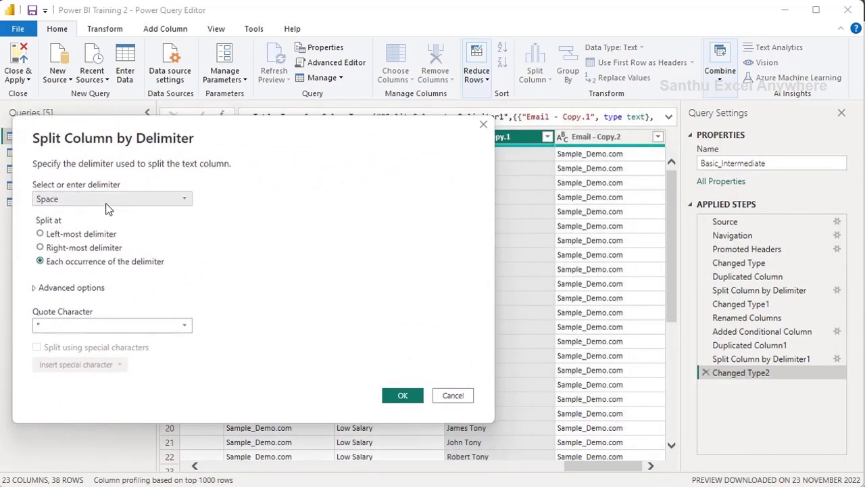
pyautogui.moveTo(329, 139); pyautogui.dragTo(300, 129)
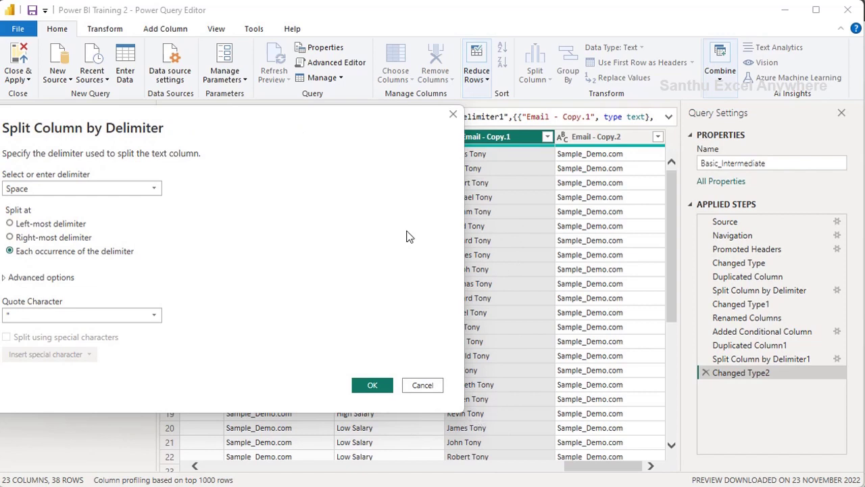
pyautogui.moveTo(286, 121); pyautogui.dragTo(328, 96)
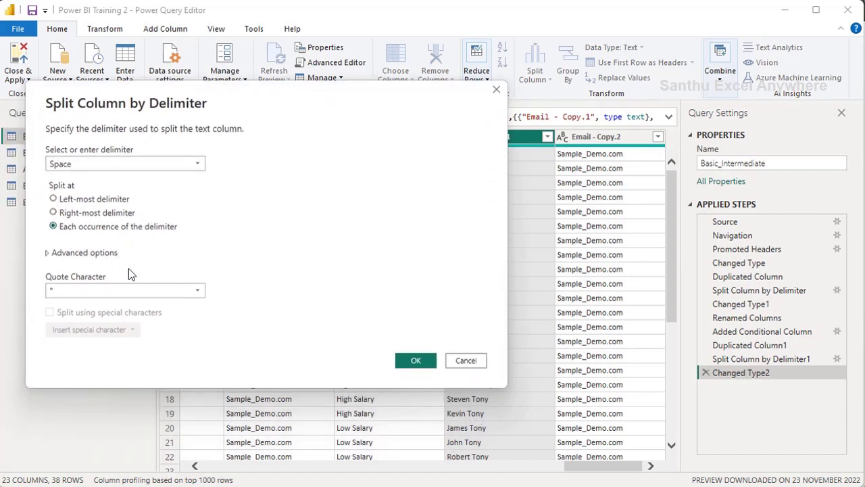
pyautogui.click(417, 361)
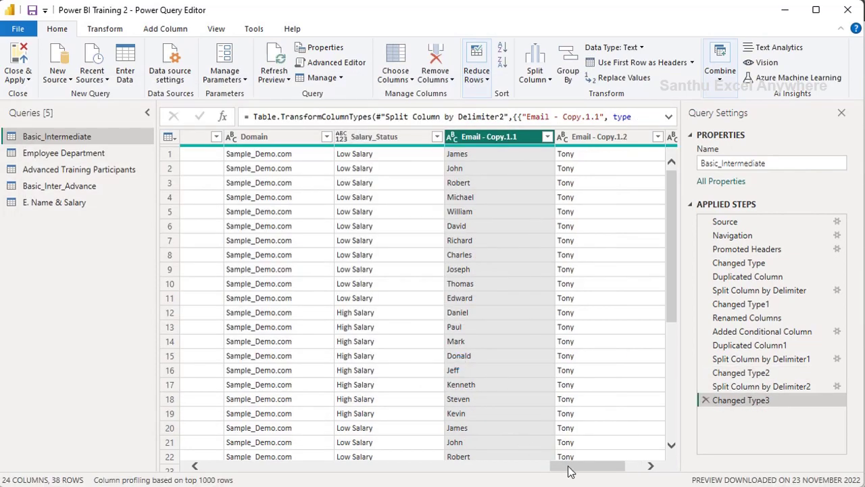
pyautogui.moveTo(570, 466); pyautogui.dragTo(622, 466)
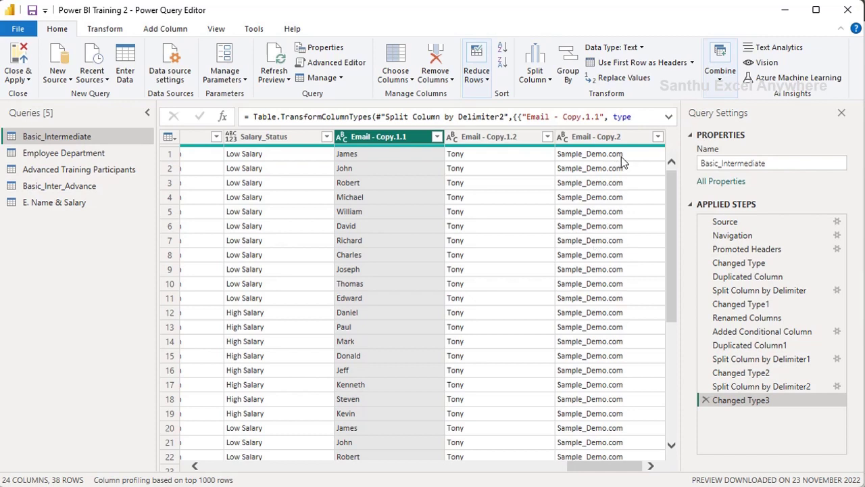
# Split the Email - Copy.2 column with a custom '.' delimiter into Sample_Demo and com parts.
pyautogui.click(585, 139)
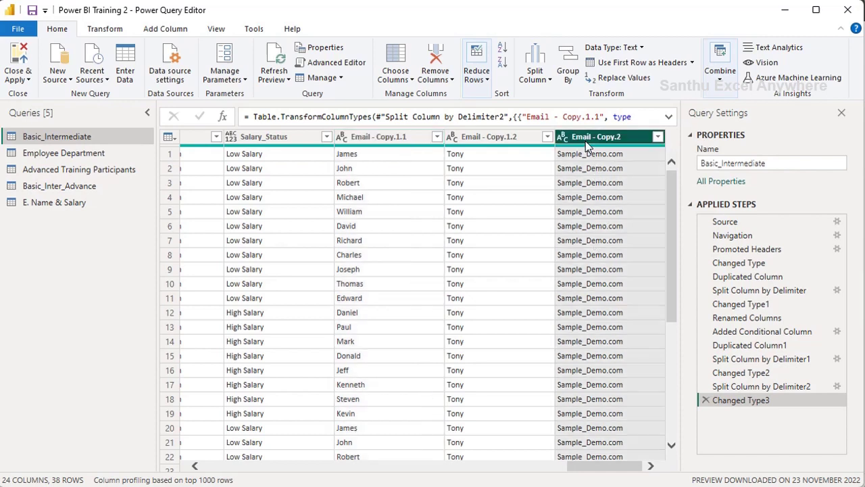
pyautogui.click(548, 80)
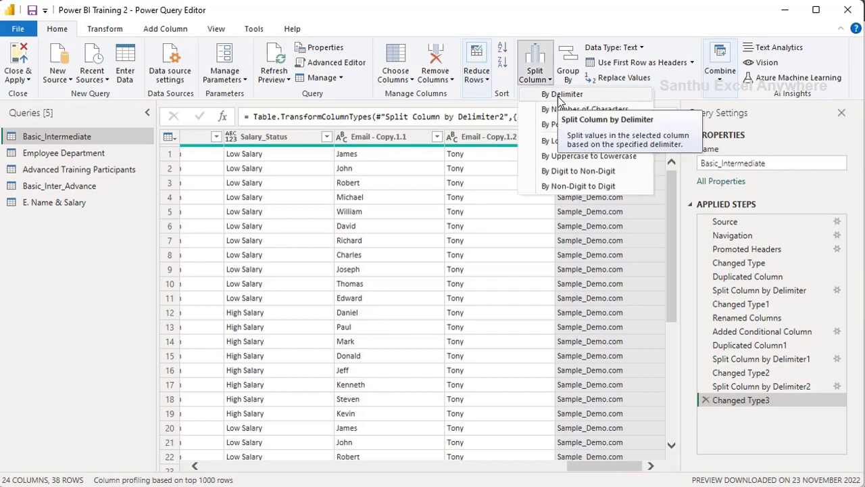
pyautogui.click(557, 96)
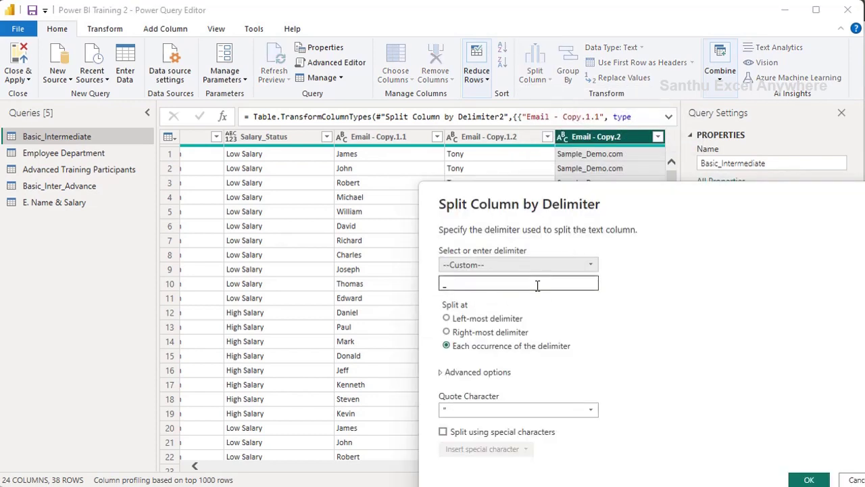
pyautogui.click(506, 264)
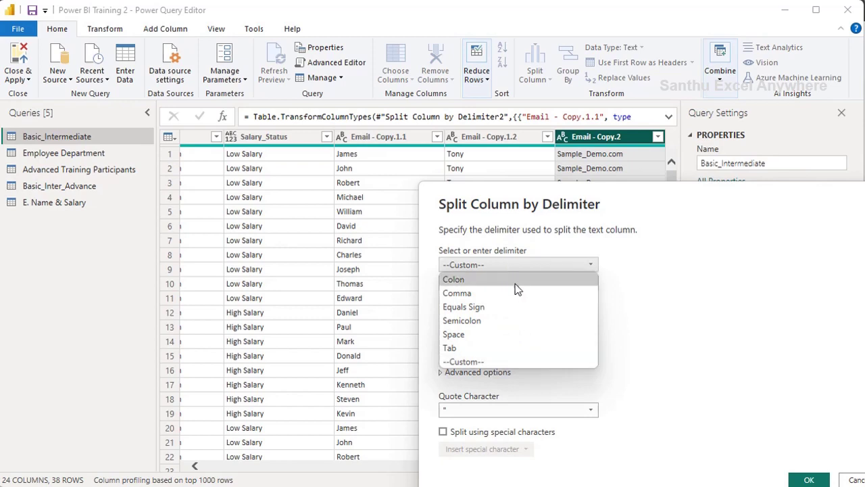
pyautogui.click(484, 361)
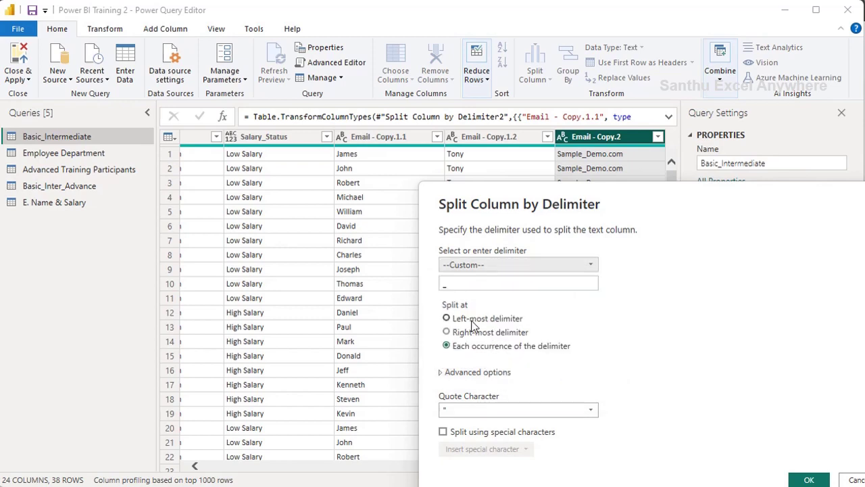
pyautogui.click(460, 284)
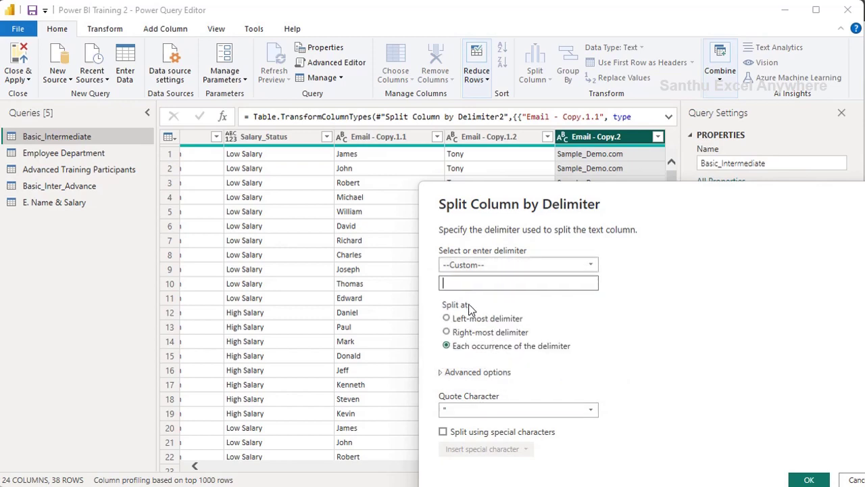
pyautogui.write('.')
pyautogui.click(809, 479)
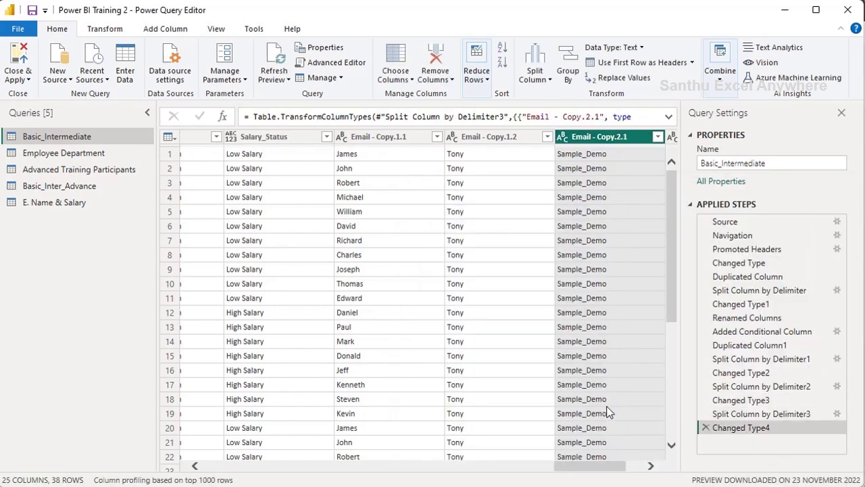
pyautogui.moveTo(610, 469); pyautogui.dragTo(642, 467)
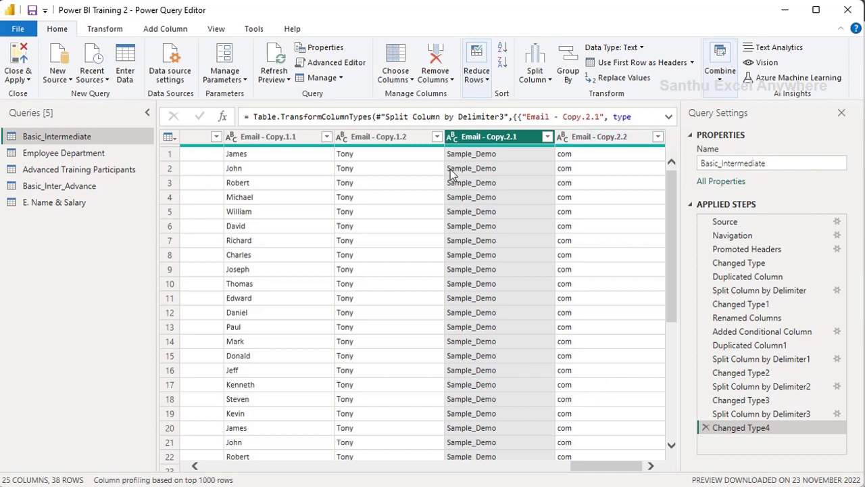
pyautogui.moveTo(608, 467); pyautogui.dragTo(572, 466)
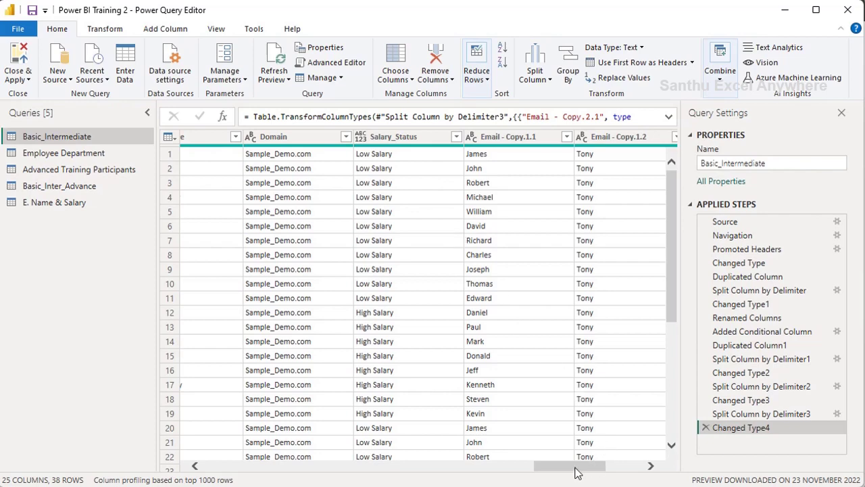
pyautogui.moveTo(576, 468); pyautogui.dragTo(605, 468)
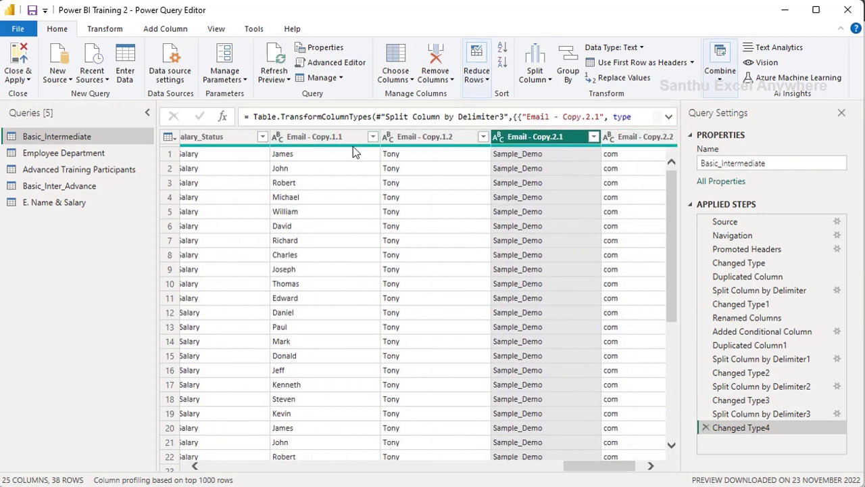
pyautogui.click(603, 138)
pyautogui.rightClick(596, 140)
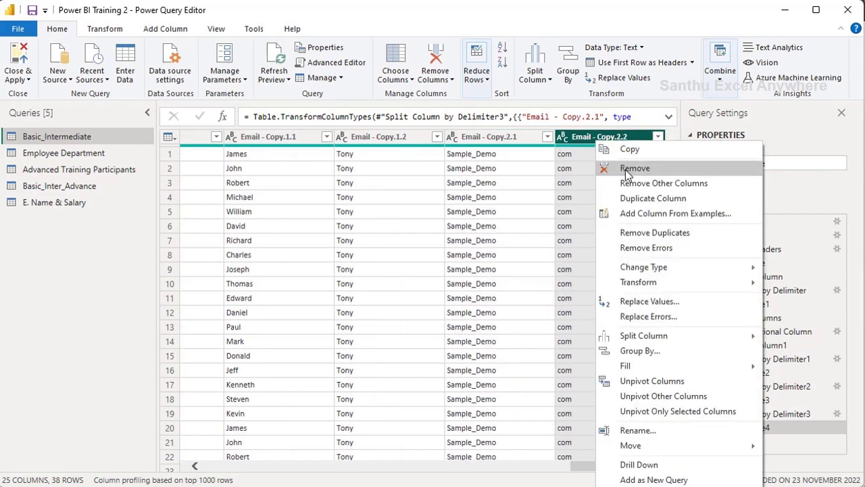
pyautogui.click(581, 466)
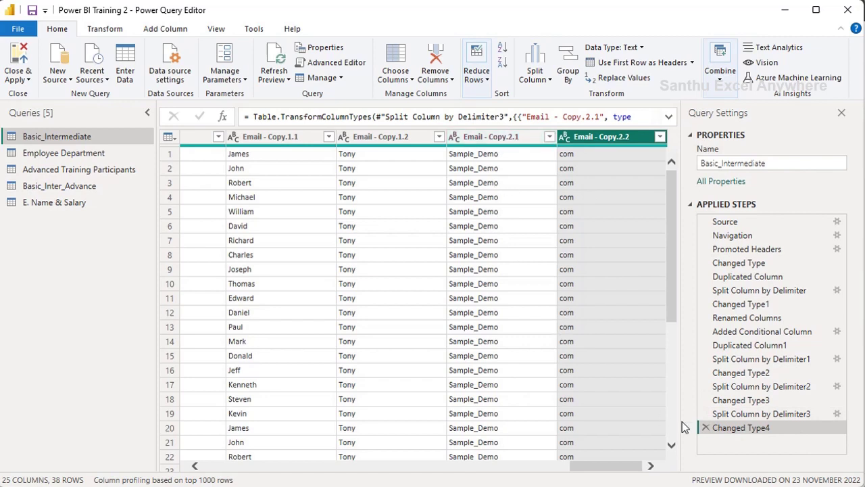
# Delete the six Applied Steps from Changed Type4 back to Split Column by Delimiter1.
pyautogui.click(705, 427)
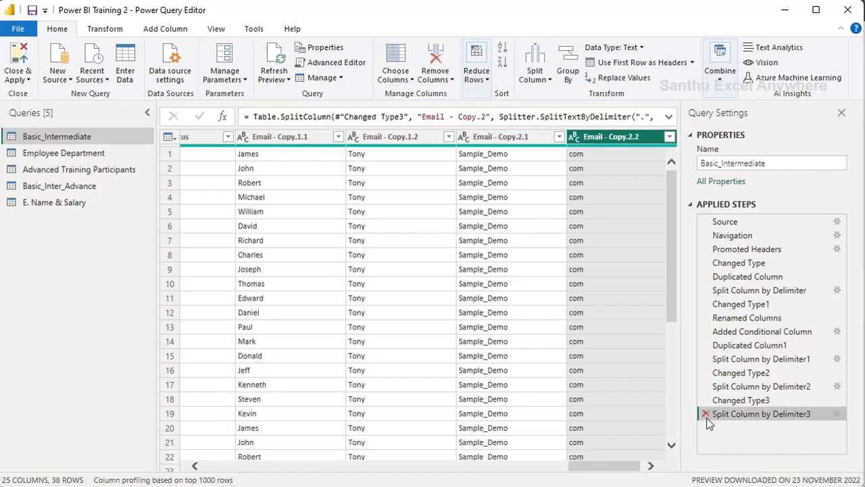
pyautogui.click(707, 415)
pyautogui.click(704, 399)
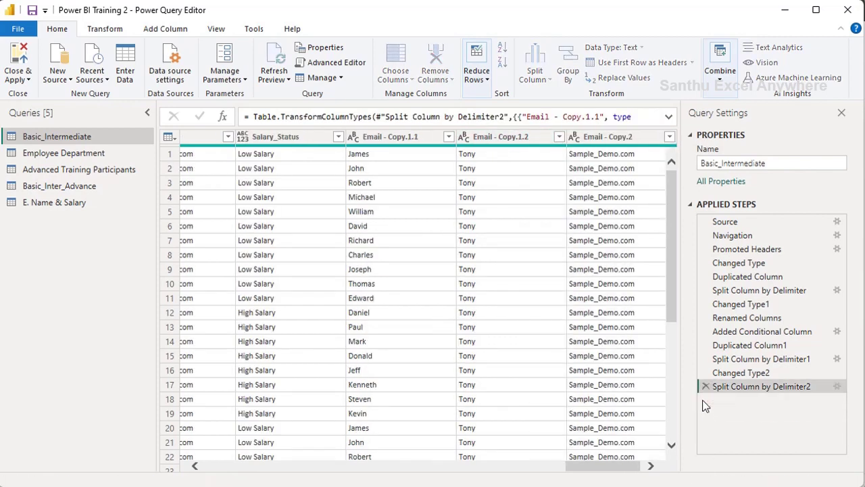
pyautogui.click(705, 386)
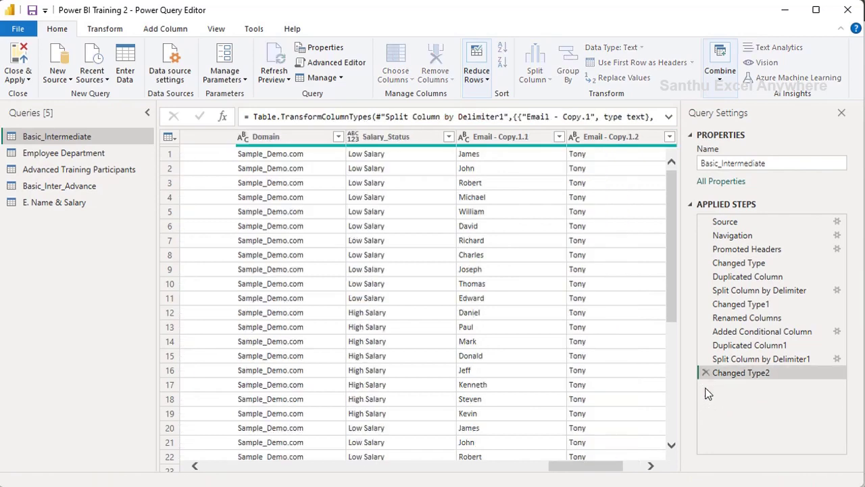
pyautogui.click(705, 373)
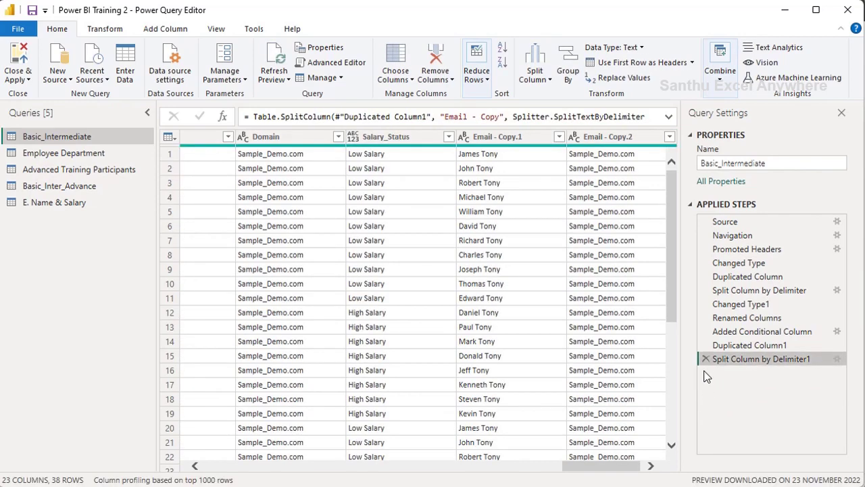
pyautogui.click(703, 357)
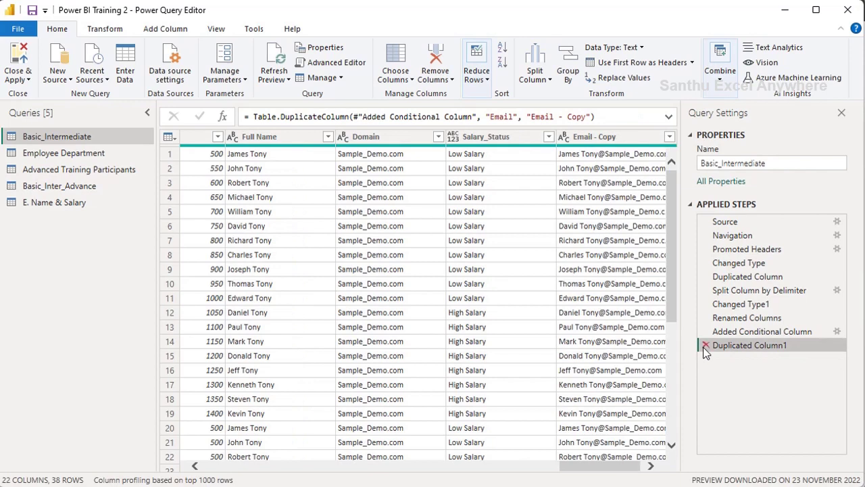
pyautogui.hscroll(1, 629, 463)
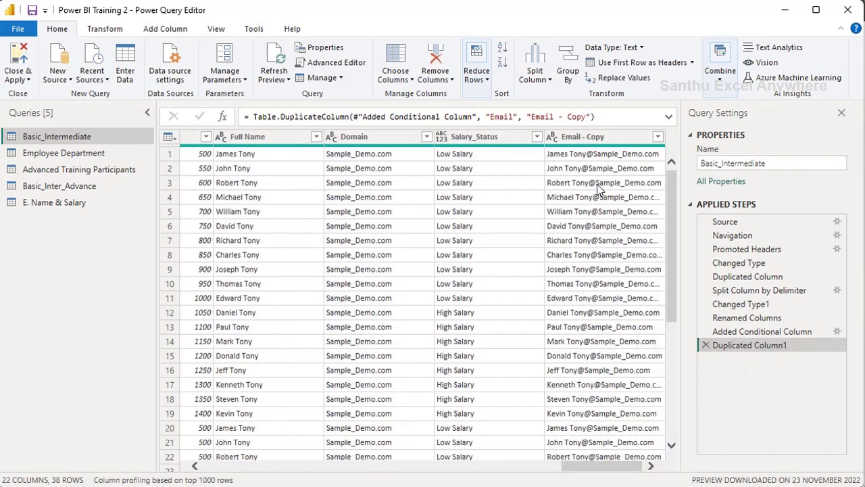
# Set up a Split Column by Delimiter on Email - Copy using custom '@', limited to 1 column.
pyautogui.click(591, 137)
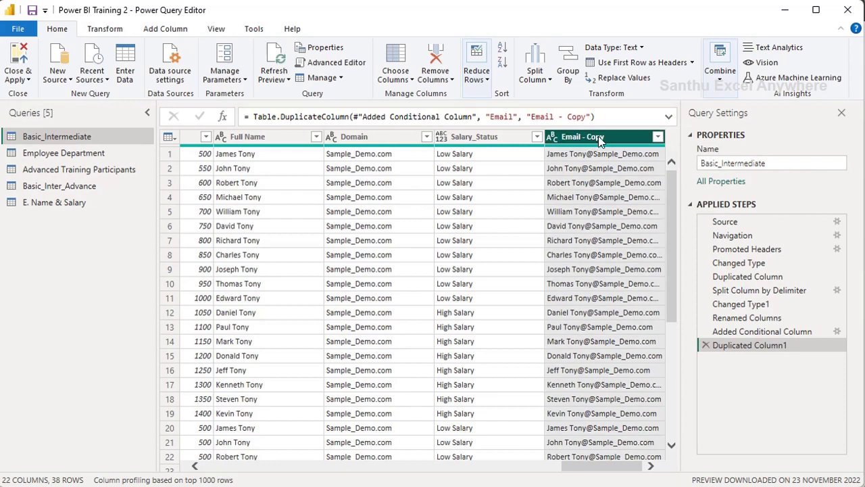
pyautogui.click(545, 81)
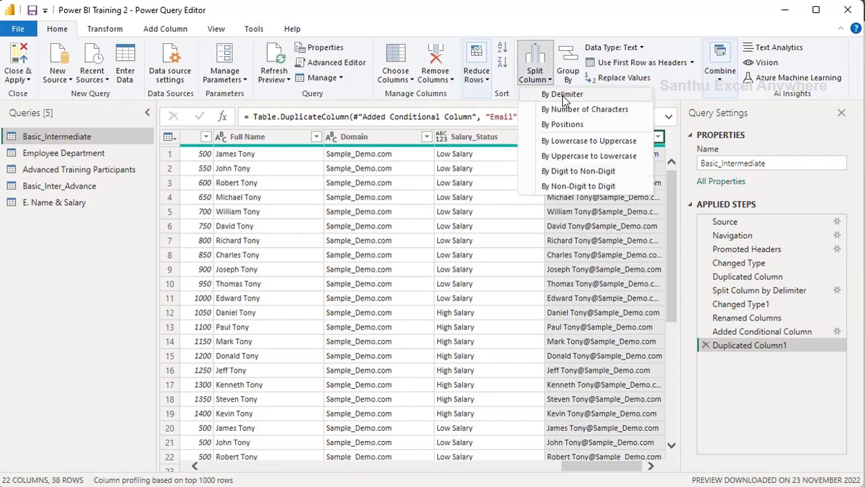
pyautogui.click(562, 95)
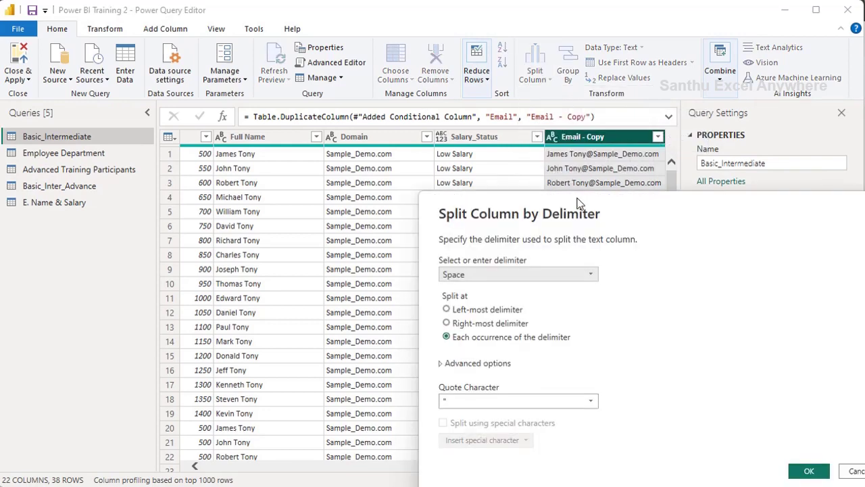
pyautogui.moveTo(578, 203); pyautogui.dragTo(226, 98)
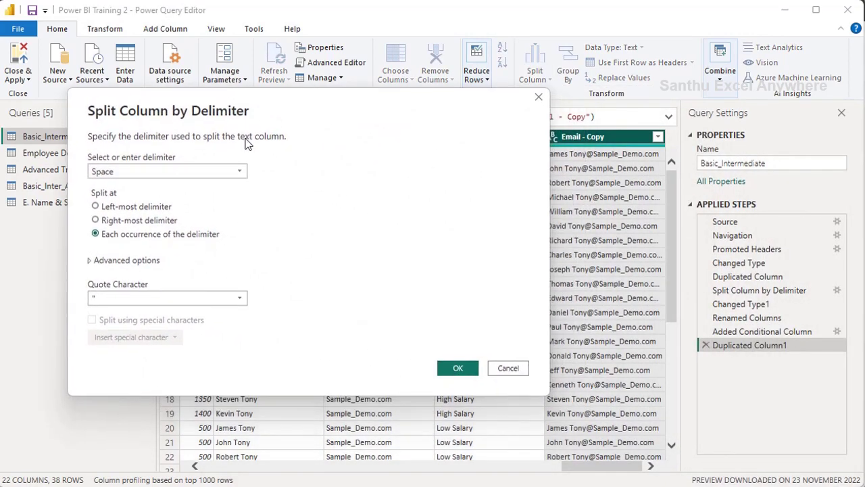
pyautogui.click(140, 172)
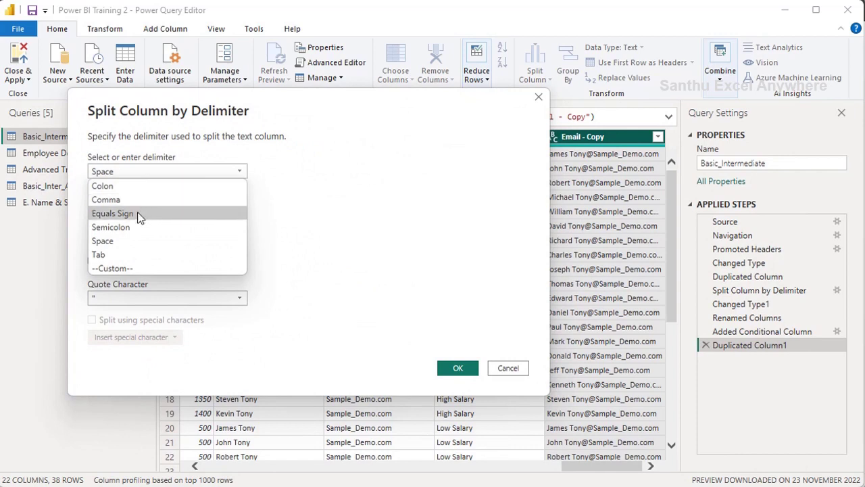
pyautogui.click(125, 267)
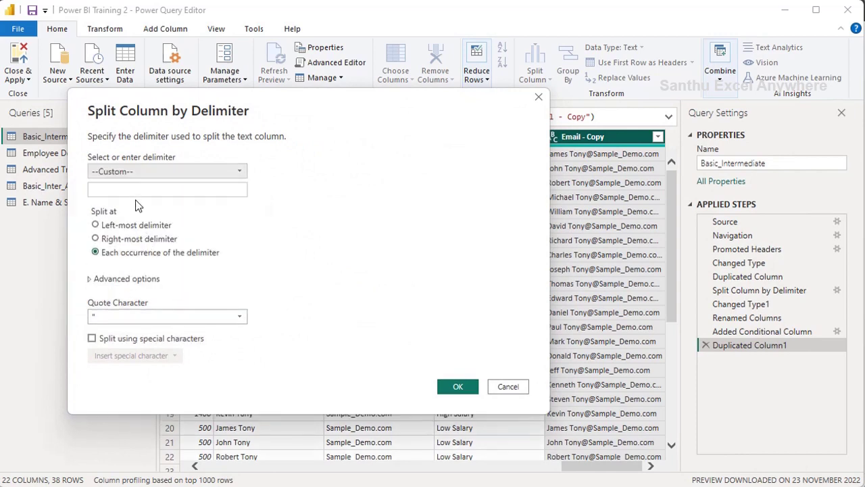
pyautogui.click(135, 191)
pyautogui.write('@')
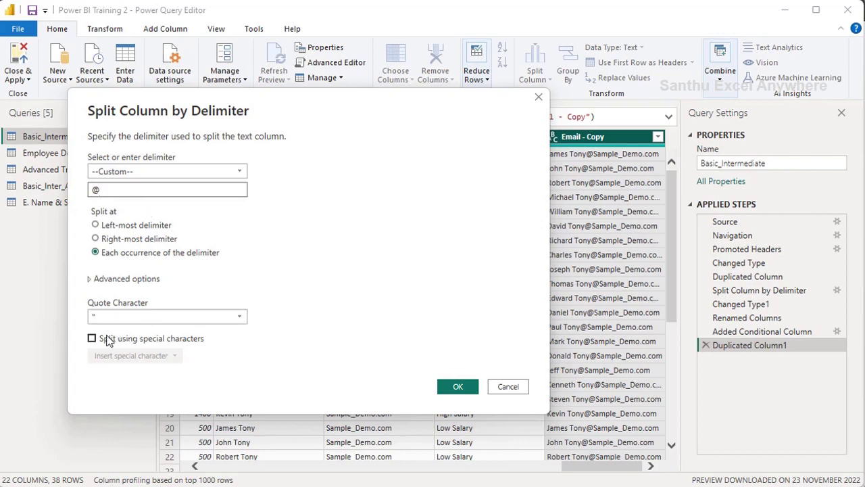
pyautogui.click(90, 279)
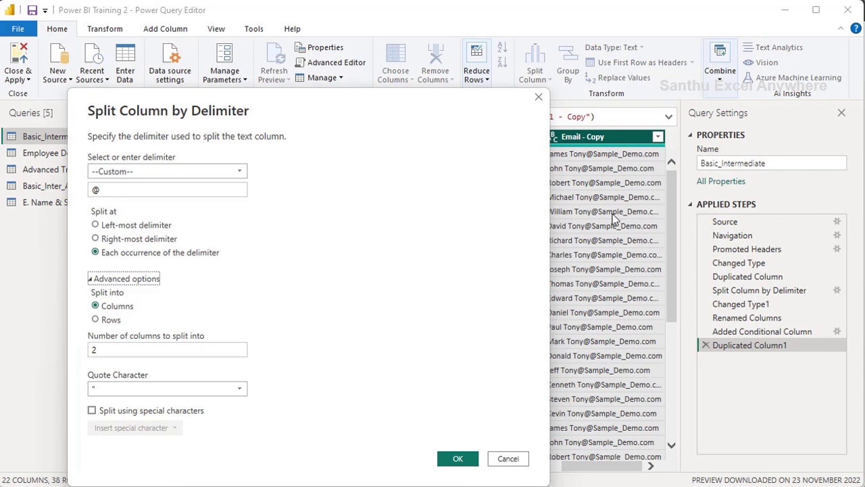
pyautogui.click(172, 346)
pyautogui.press('BackSpace')
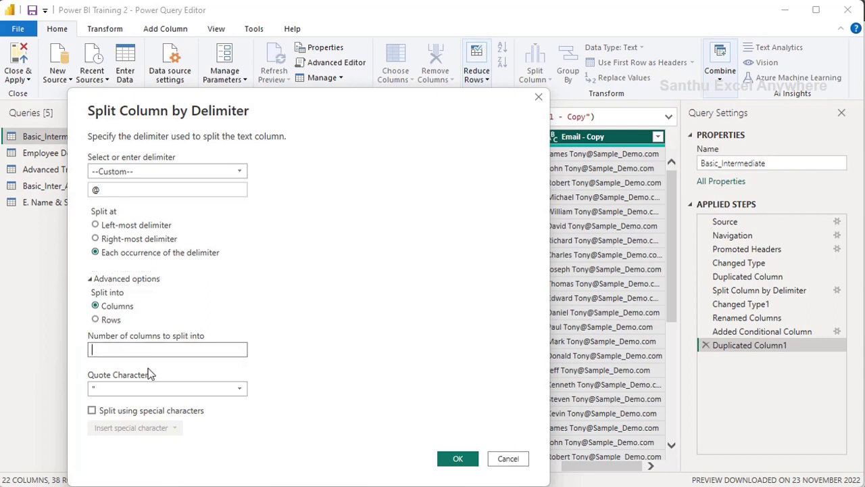
pyautogui.write('1')
# Apply the '@' split so Email - Copy.1 holds only full names, then open Split Column.
pyautogui.click(460, 460)
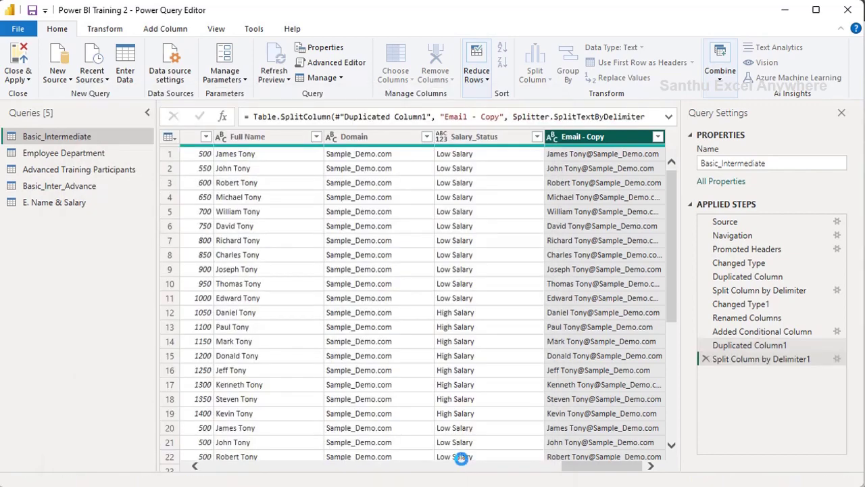
pyautogui.hscroll(1, 601, 466)
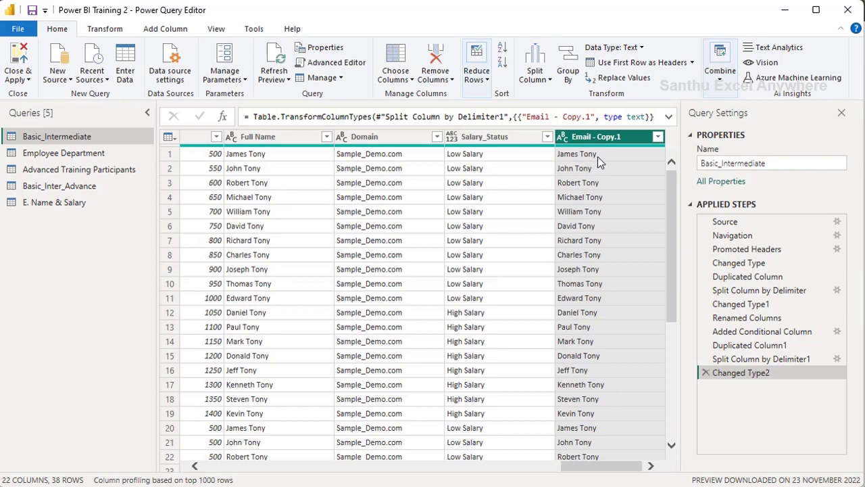
pyautogui.click(534, 73)
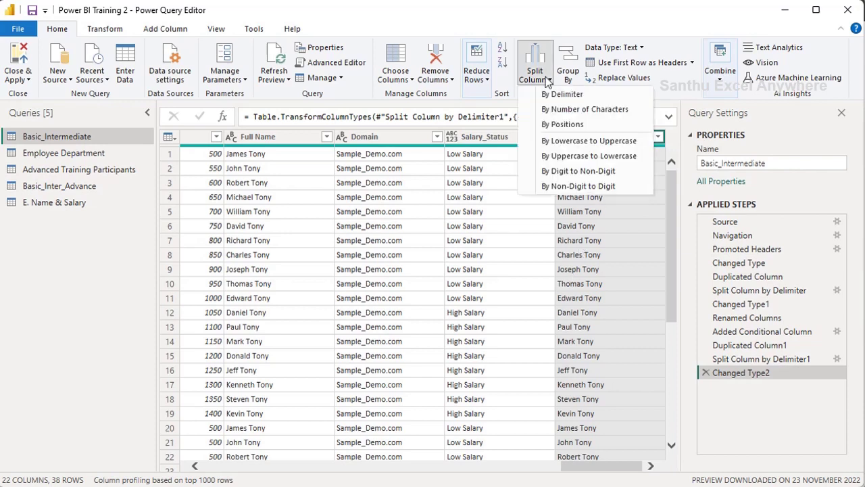
# Split the name column by number of characters: 4, once, as far right as possible.
pyautogui.click(593, 111)
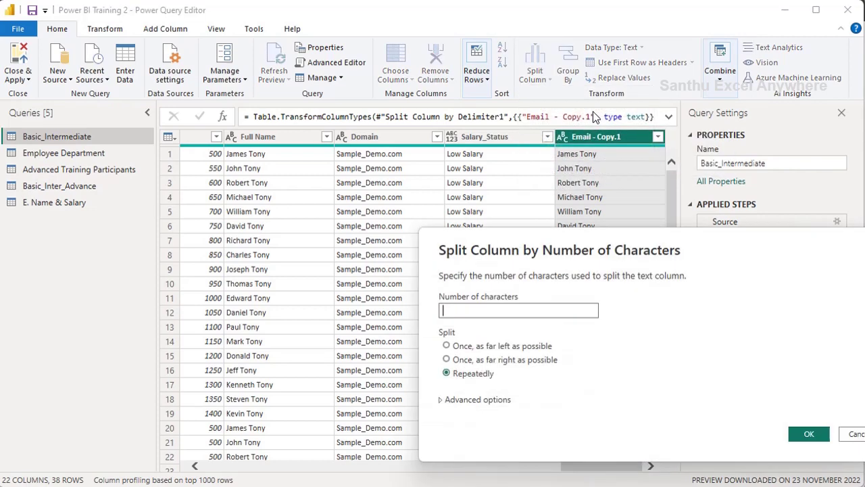
pyautogui.moveTo(635, 233)
pyautogui.mouseDown()
pyautogui.moveTo(479, 225)
pyautogui.moveTo(255, 162)
pyautogui.mouseUp()
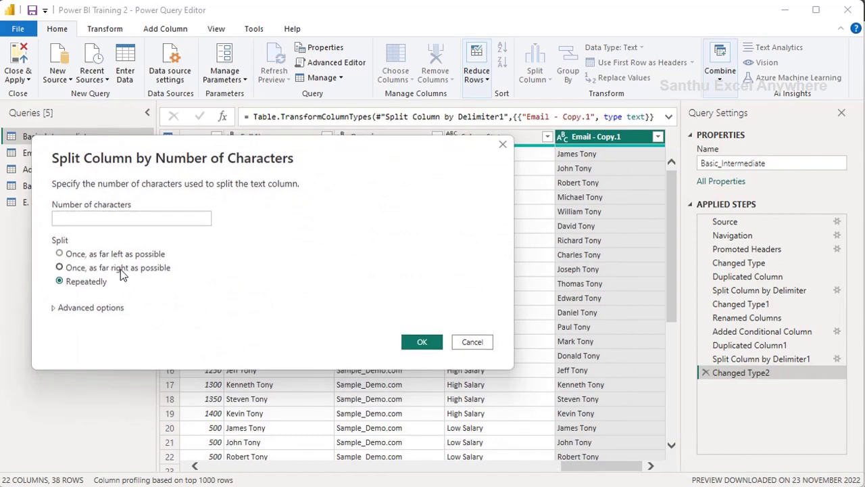
pyautogui.click(99, 217)
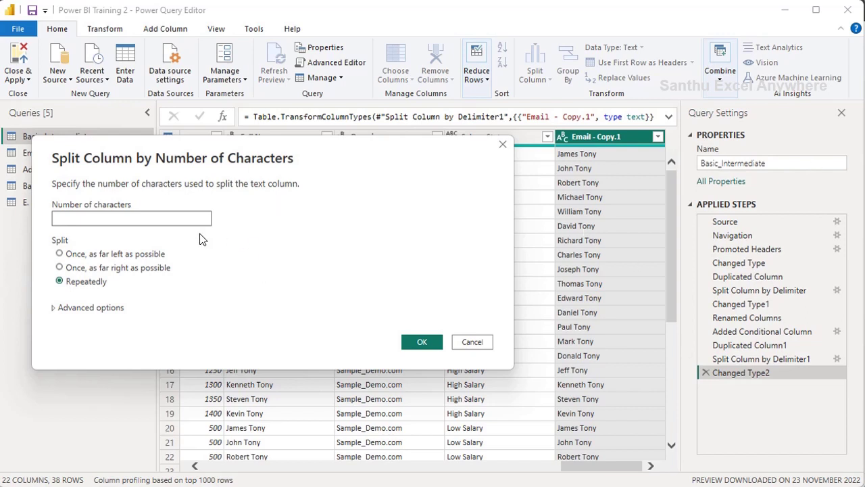
pyautogui.write('4')
pyautogui.click(59, 267)
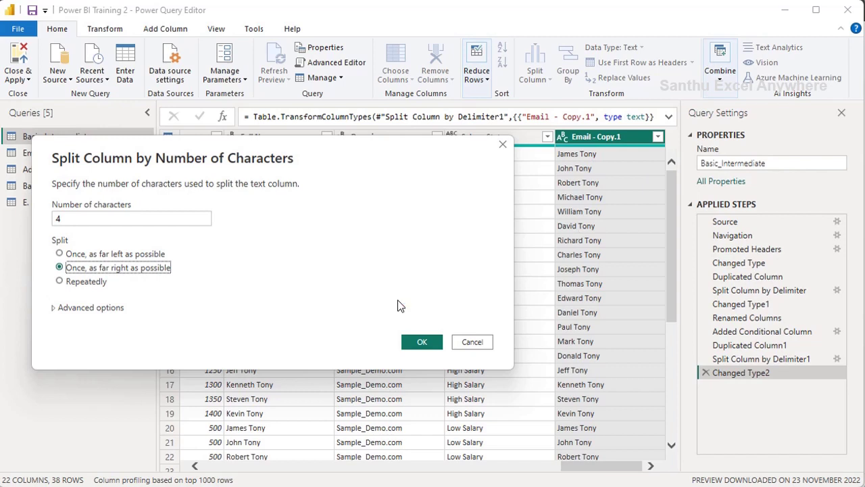
pyautogui.click(54, 308)
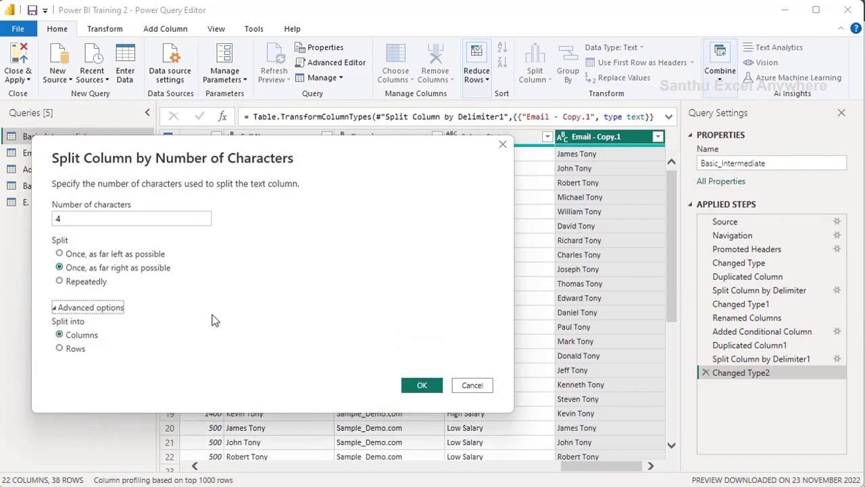
pyautogui.click(55, 310)
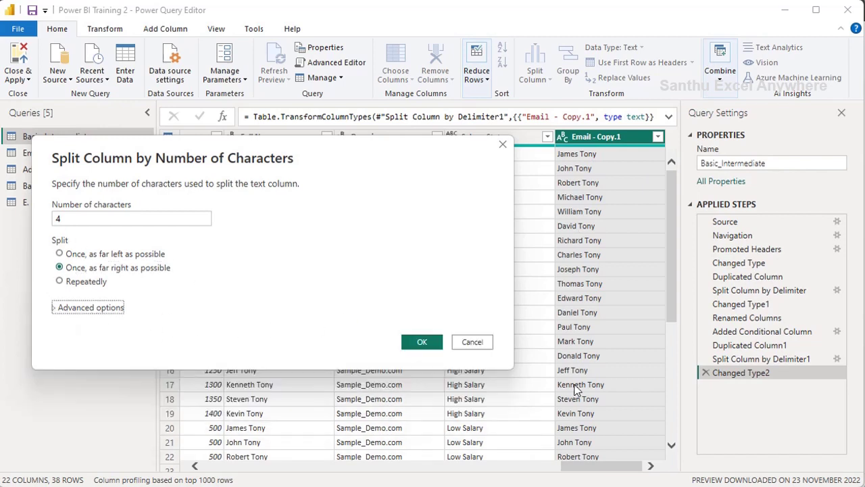
pyautogui.click(422, 342)
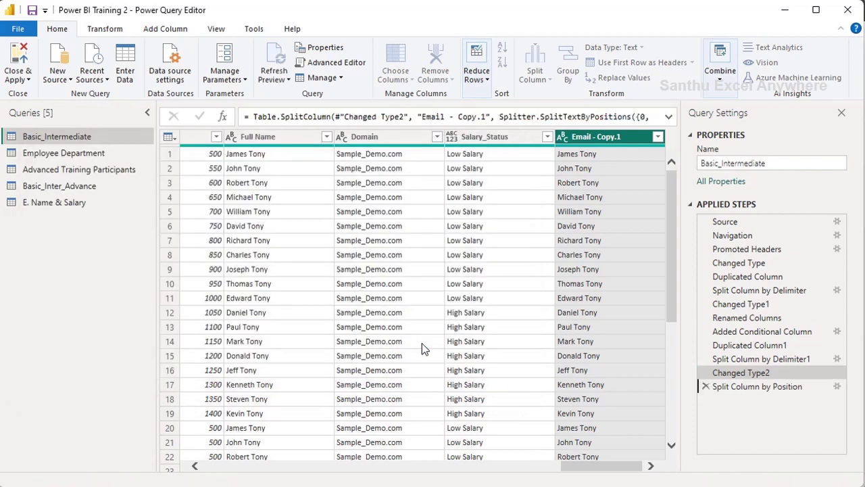
pyautogui.moveTo(573, 466); pyautogui.dragTo(593, 466)
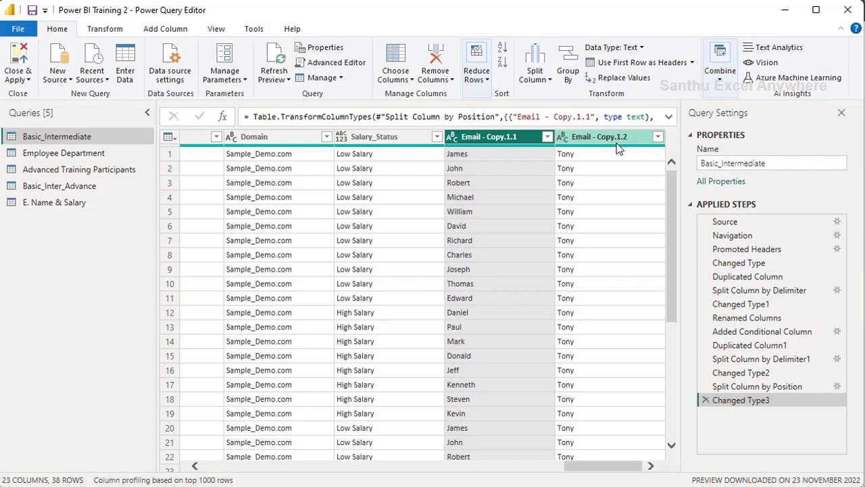
pyautogui.click(546, 79)
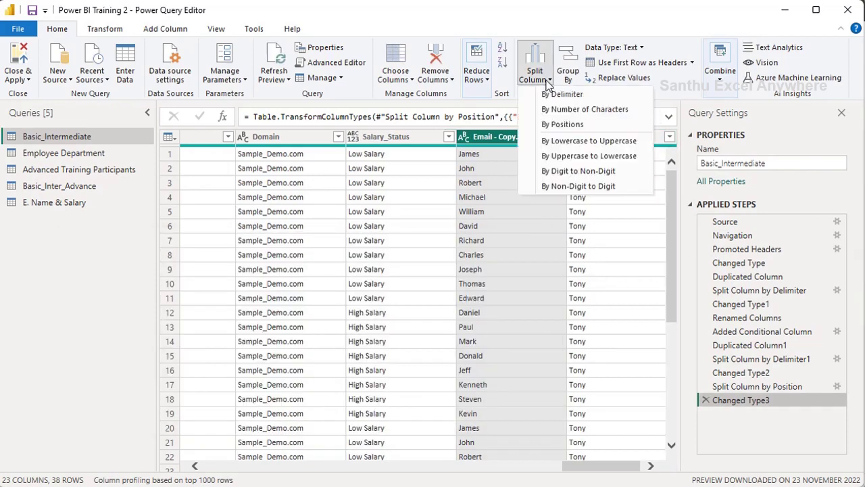
pyautogui.click(561, 124)
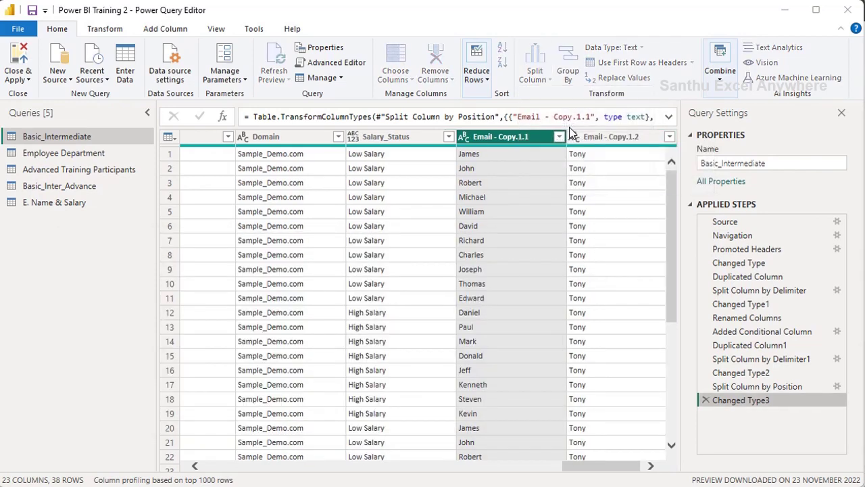
pyautogui.moveTo(572, 282); pyautogui.dragTo(167, 258)
pyautogui.click(118, 321)
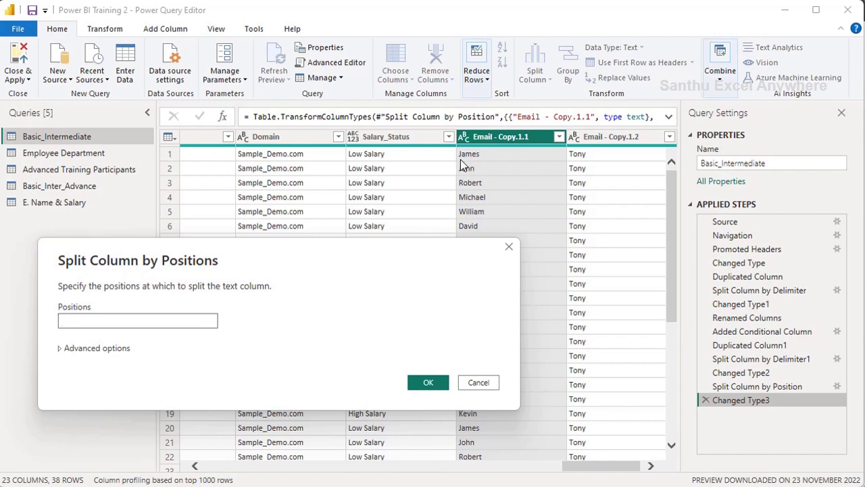
pyautogui.write('2')
pyautogui.click(422, 381)
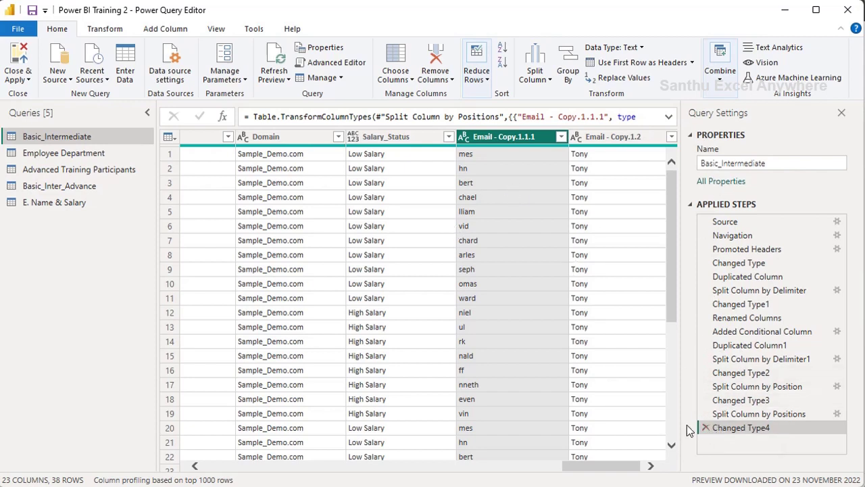
pyautogui.click(705, 427)
# Delete the mistaken split-by-positions steps, then rename Email - Copy.1.1 and .1.2 to First Name and Last Name.
pyautogui.click(705, 414)
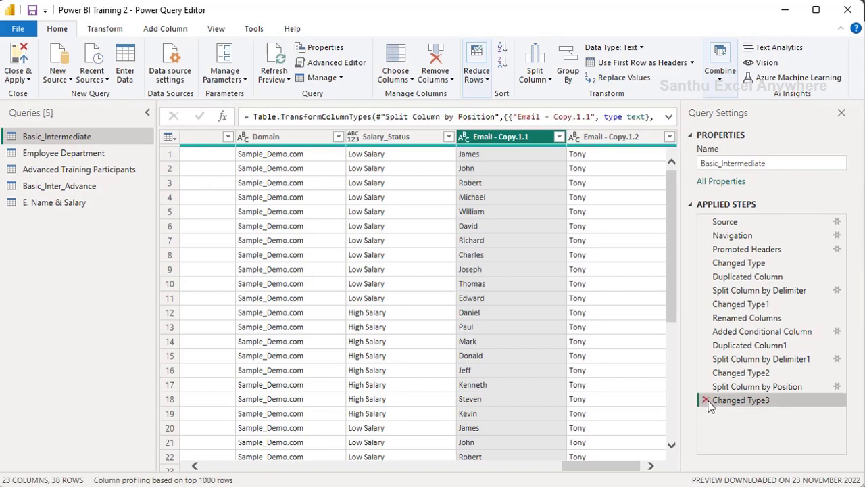
pyautogui.rightClick(515, 140)
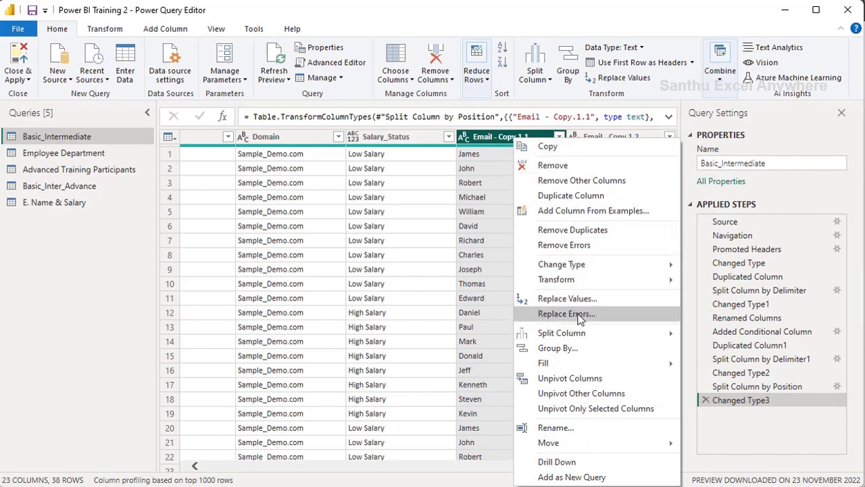
pyautogui.click(590, 425)
pyautogui.write('First')
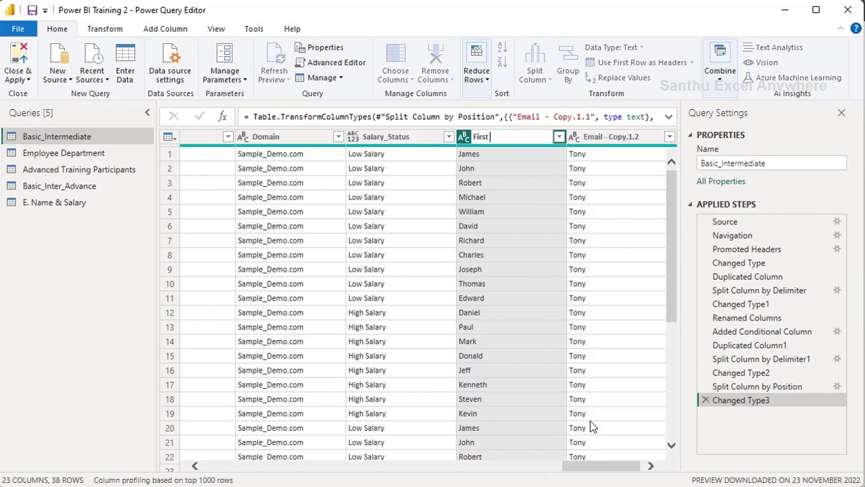
pyautogui.write(' Name')
pyautogui.press('Return')
pyautogui.rightClick(606, 136)
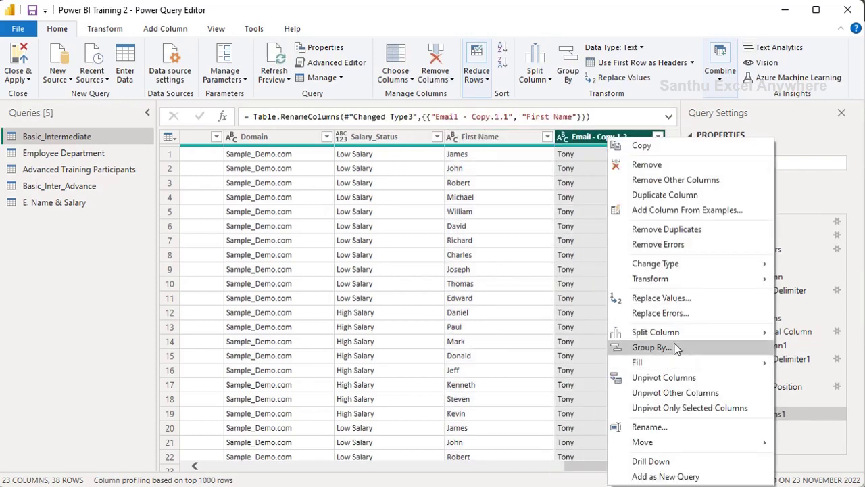
pyautogui.click(656, 427)
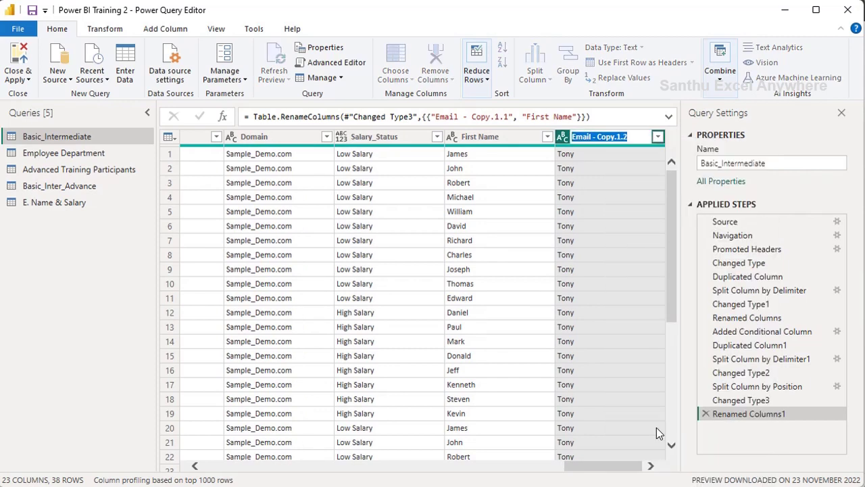
pyautogui.write('Last N')
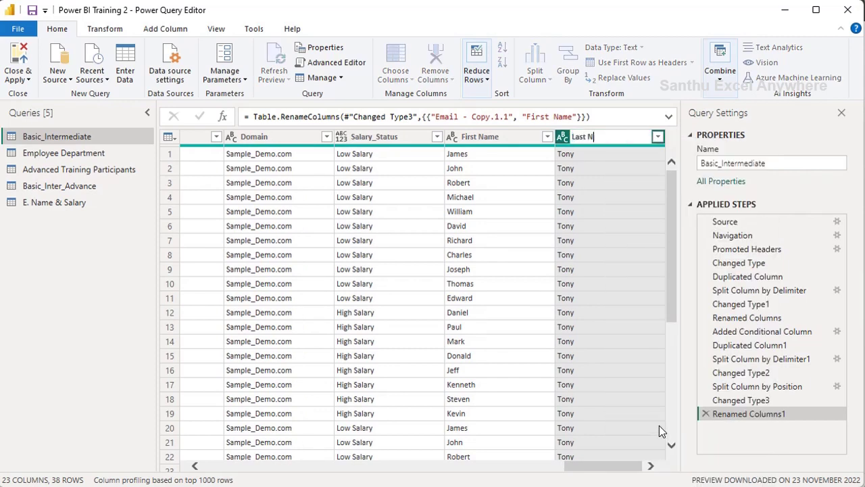
pyautogui.write('ame')
pyautogui.press('Return')
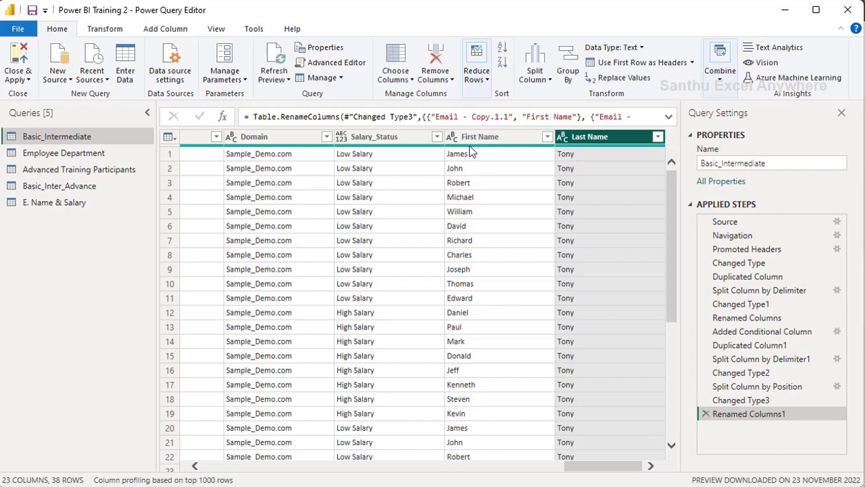